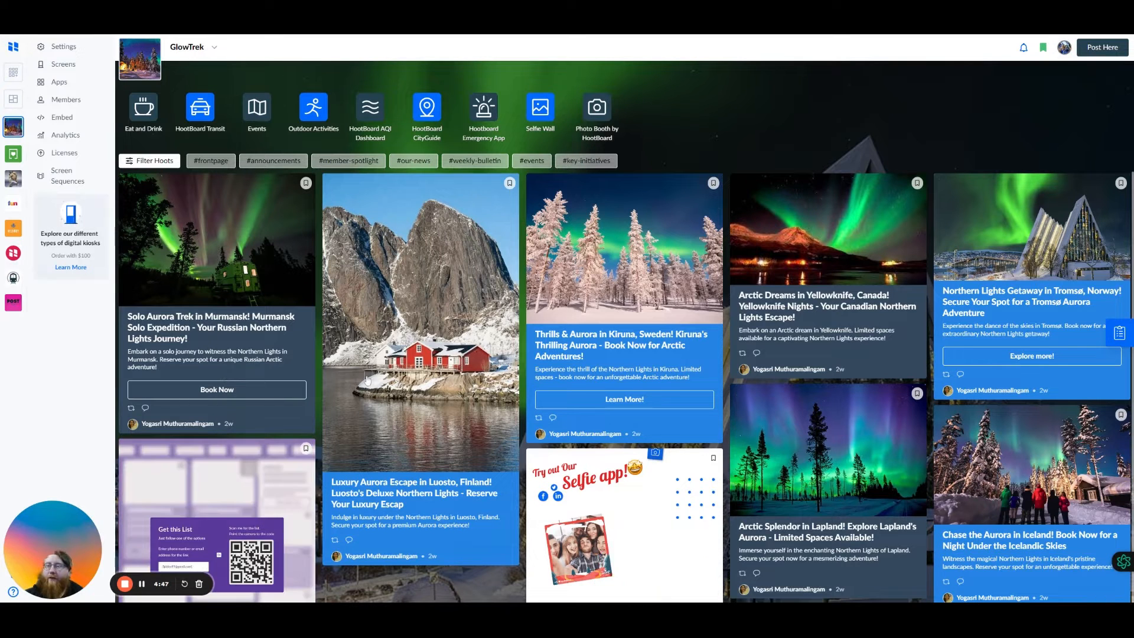
Step: Open the GlowTrek board's screen management and review its interactive and digital signage screens, ending on the interactive "Test for video" screen
left_click(58, 69)
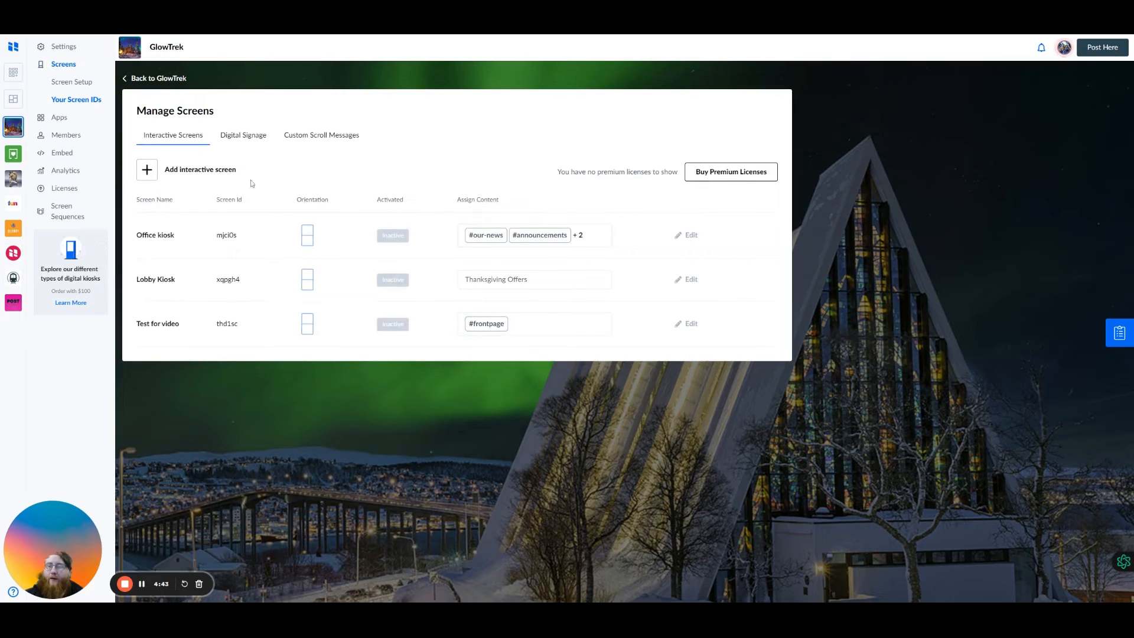
left_click(244, 139)
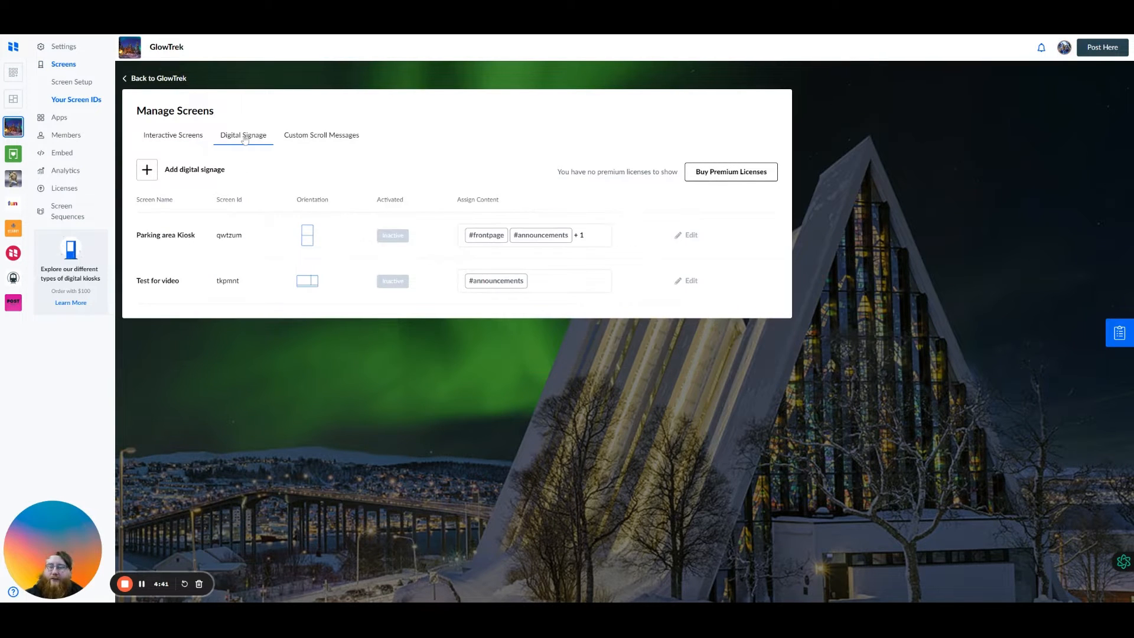
left_click(195, 140)
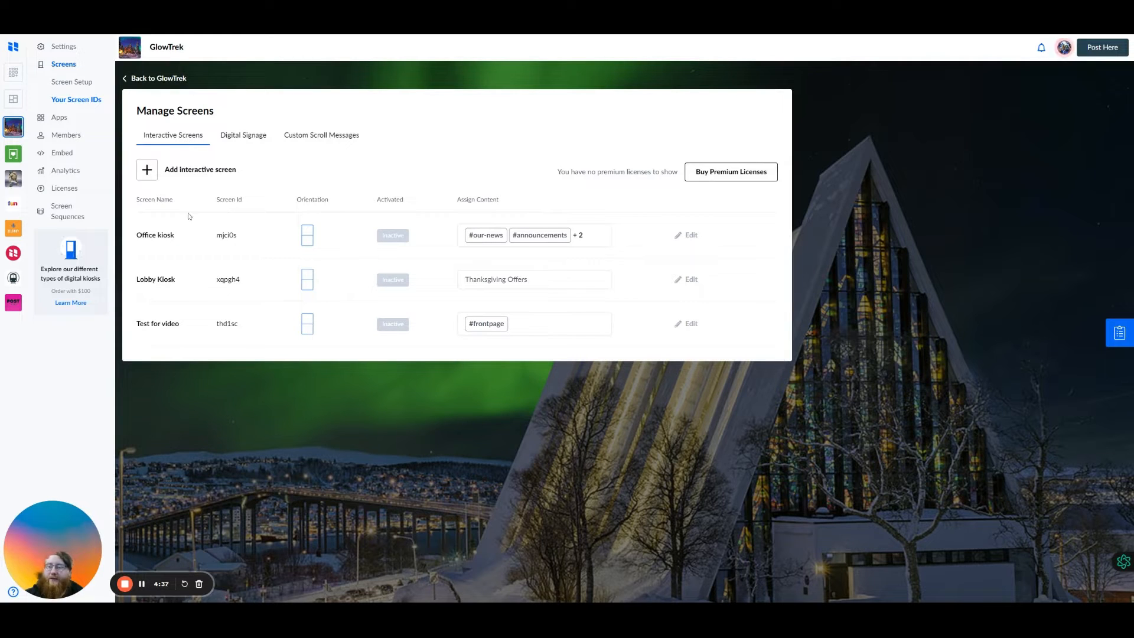
left_click_drag(135, 325, 184, 329)
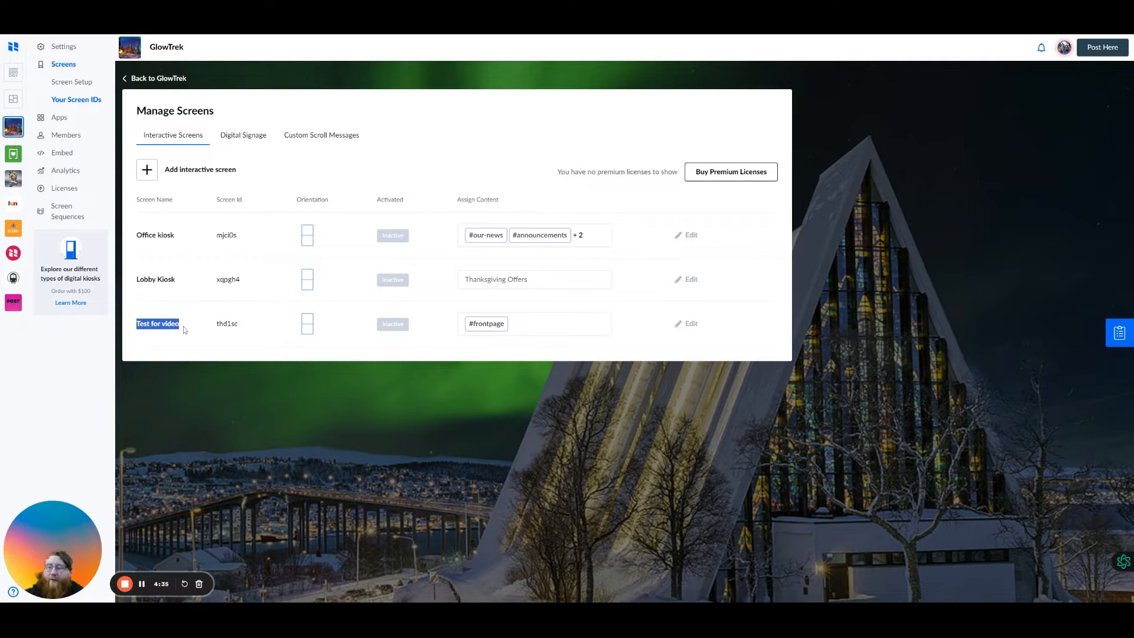
left_click(187, 327)
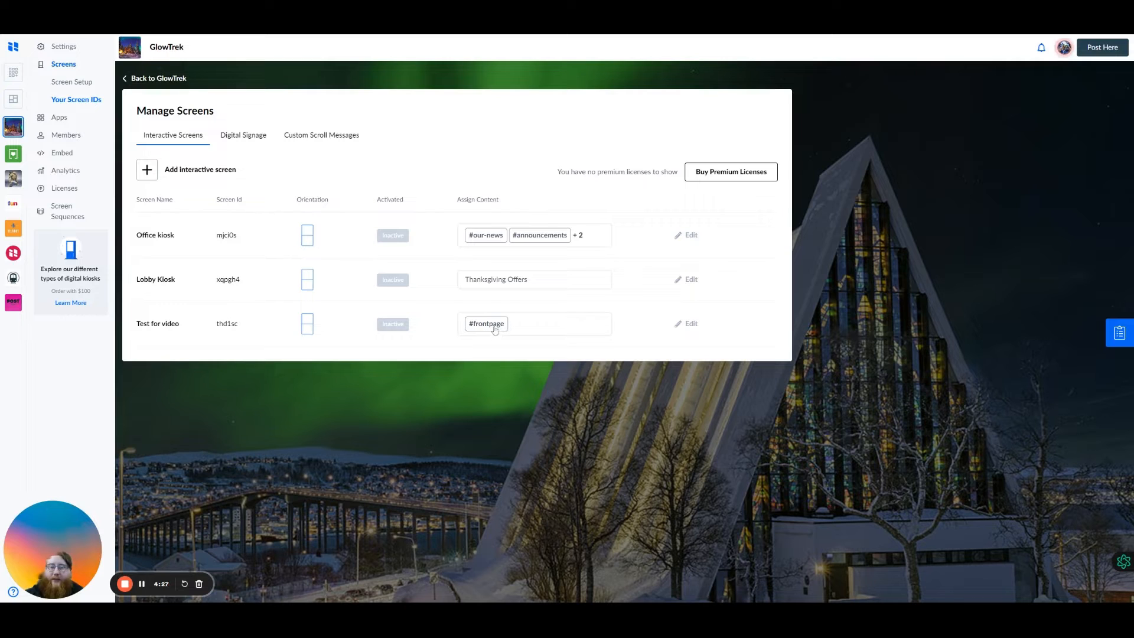
Step: Remove the #frontpage collection from the content assigned to the interactive "Test for video" screen and apply the change
left_click(518, 328)
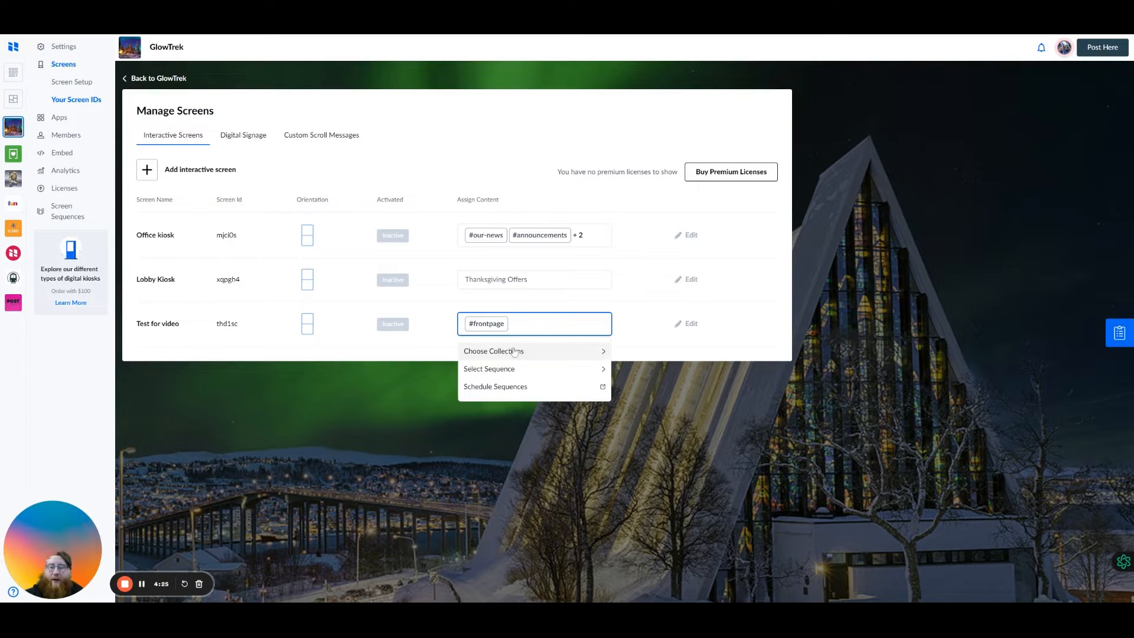
mouse_move(517, 353)
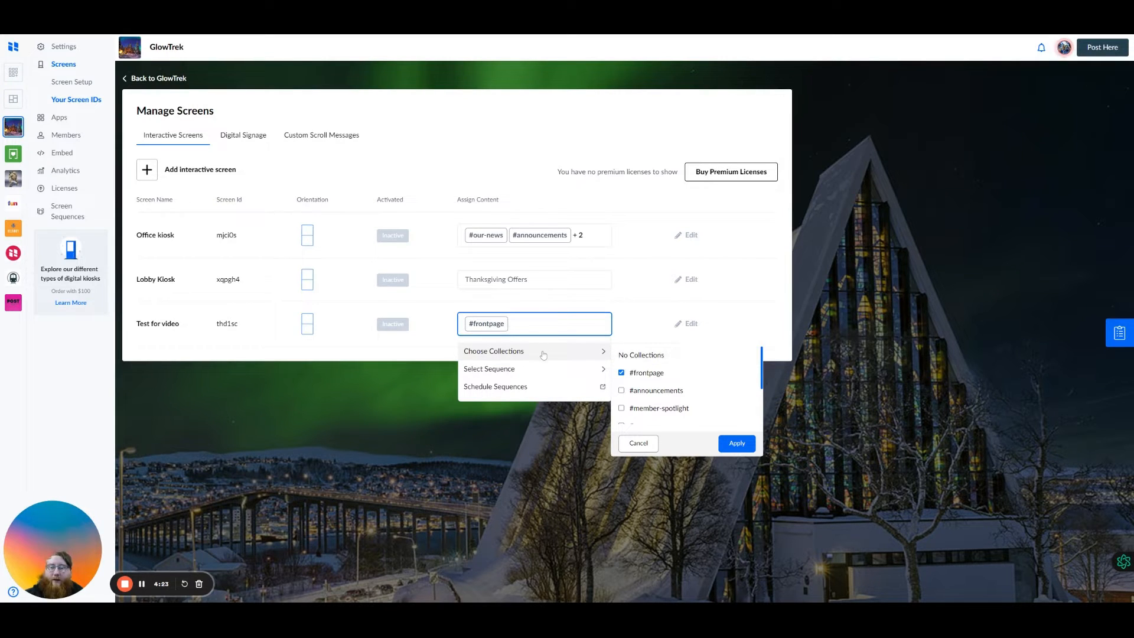
left_click(622, 372)
left_click(737, 443)
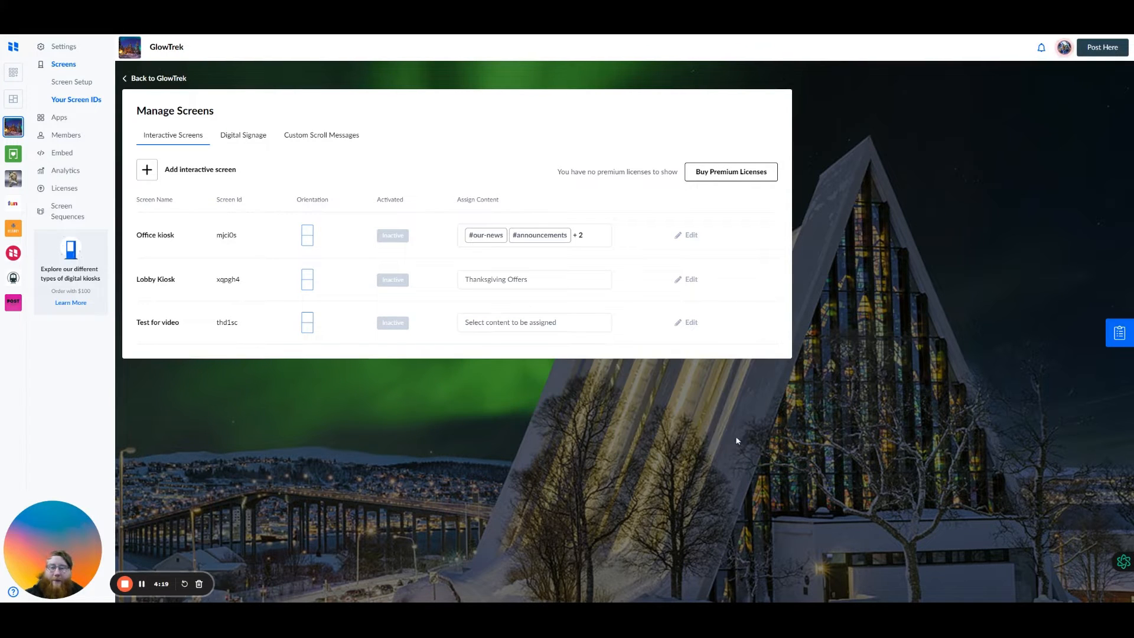
Step: Assign the collections #frontpage, #our-news and #events to the interactive "Test for video" screen and apply them
left_click(514, 326)
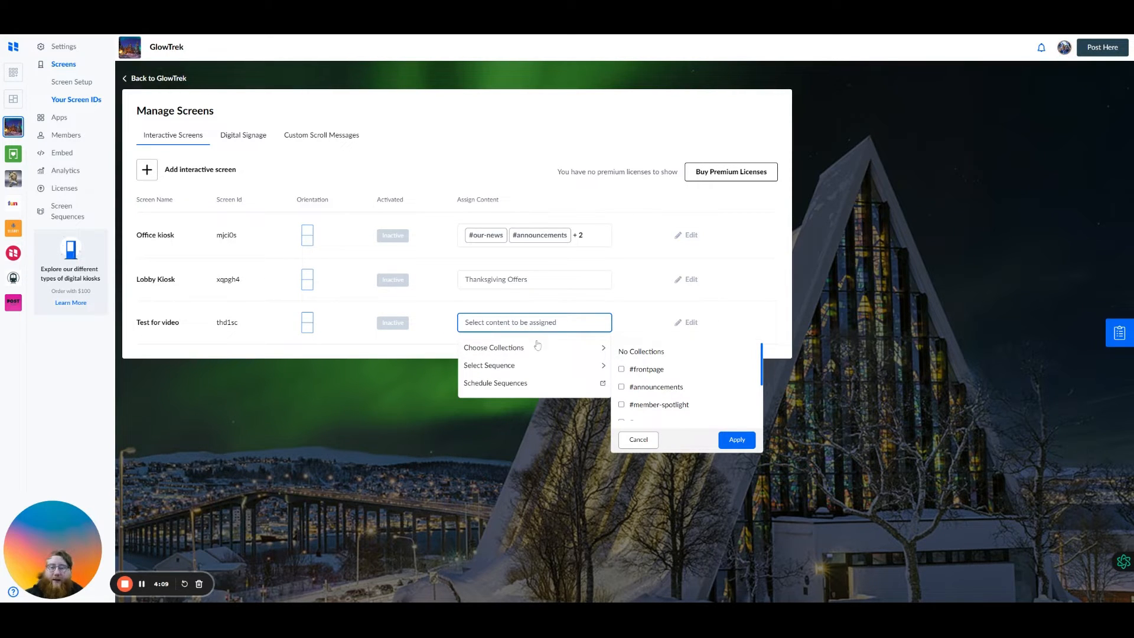
left_click(520, 371)
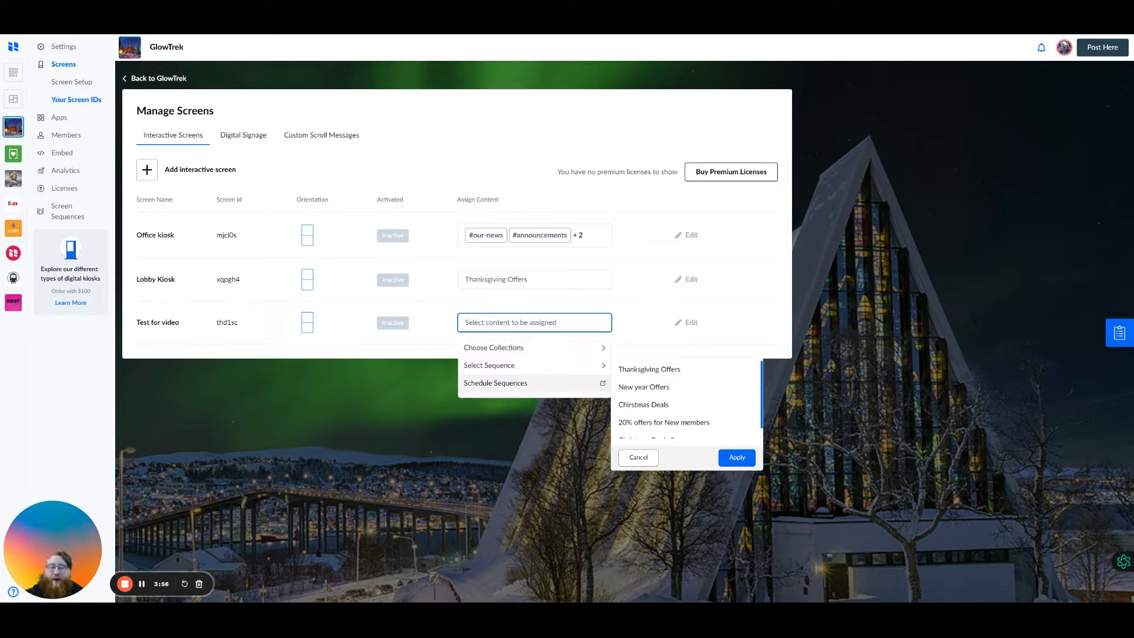
left_click(529, 349)
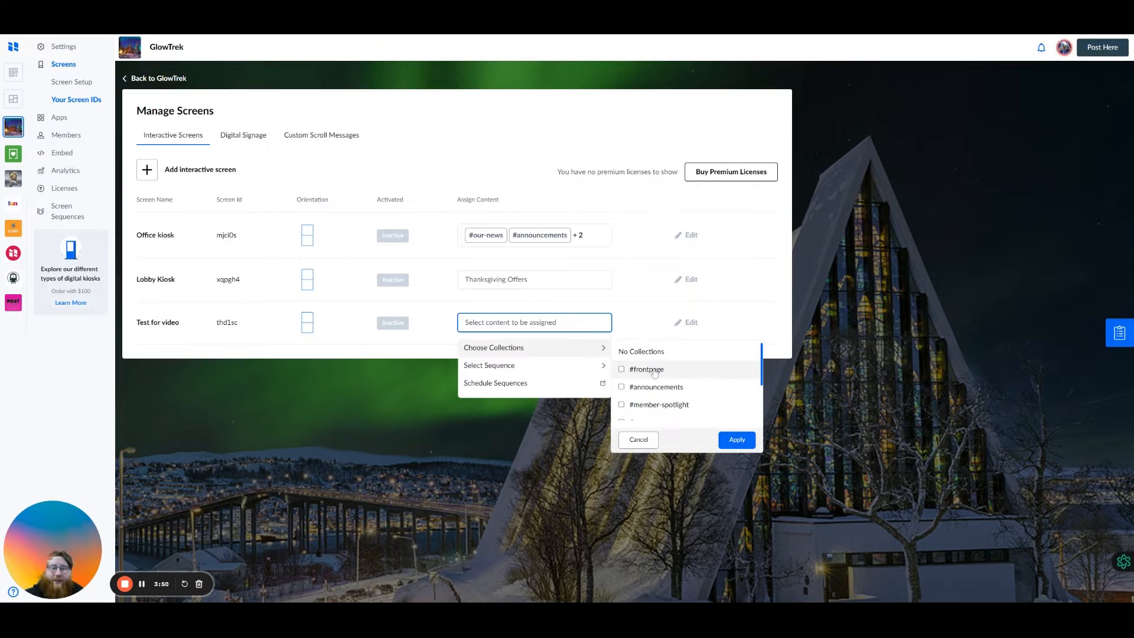
left_click(621, 369)
scroll(680, 388, "down", 1)
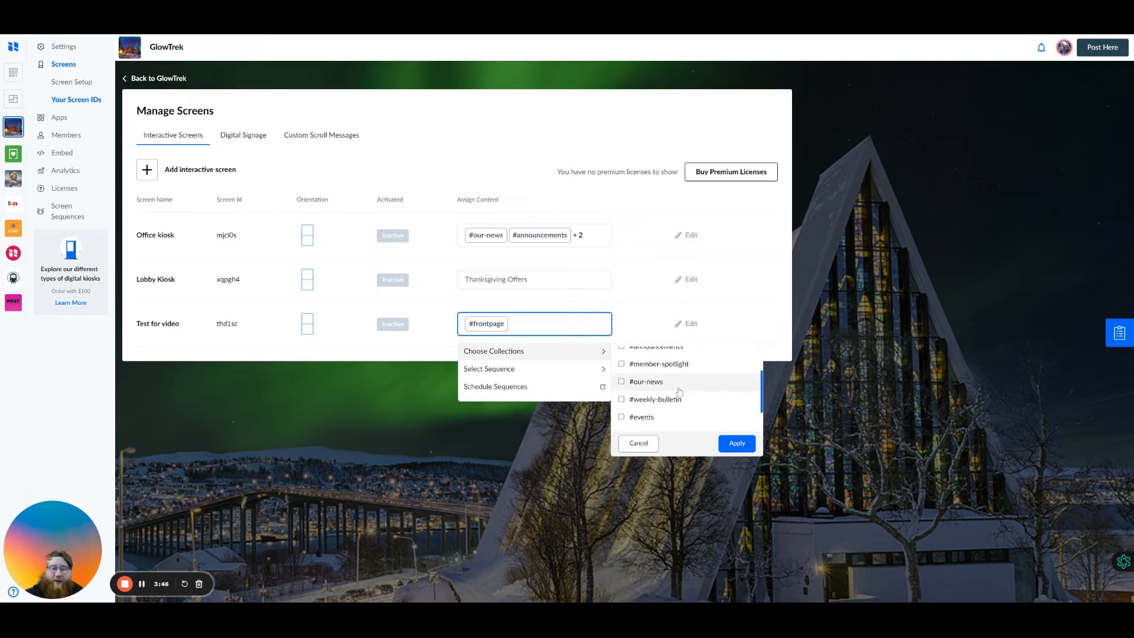
left_click(622, 382)
scroll(639, 390, "down", 1)
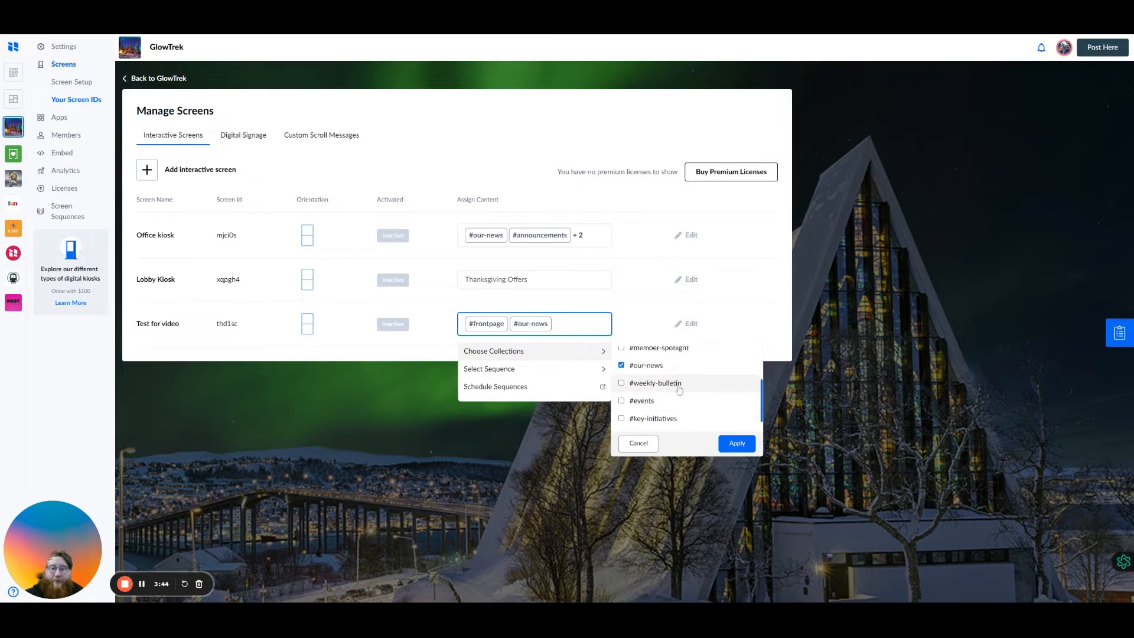
left_click(621, 397)
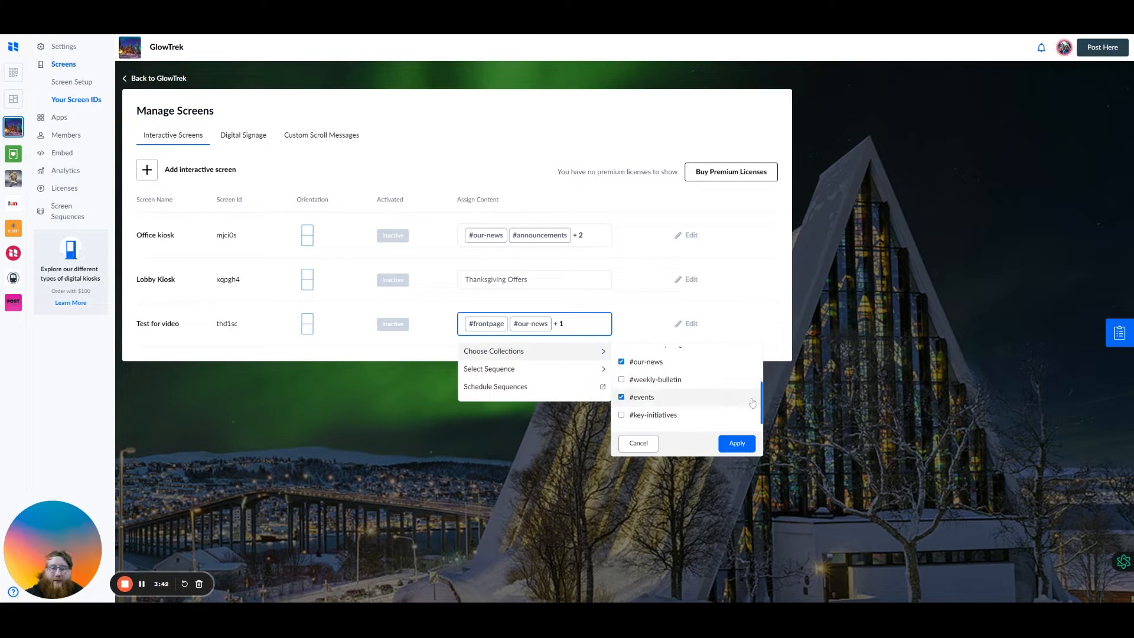
left_click(737, 445)
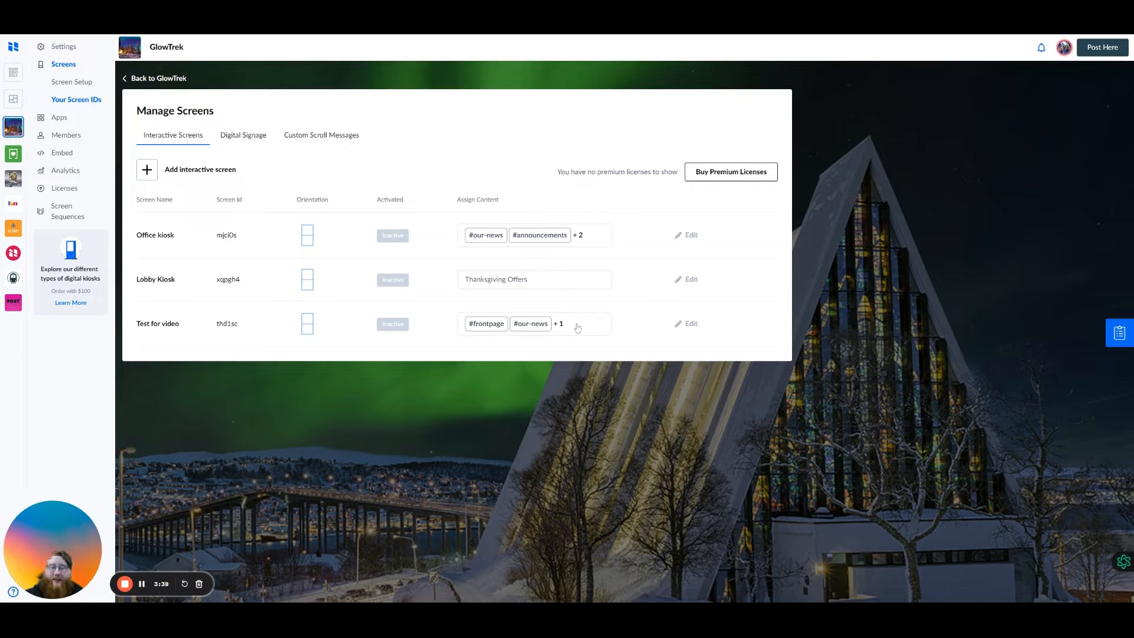
Step: Assign the "Chirstmas Deals" sequence to the digital signage screen "Test for video" and apply it
left_click(247, 138)
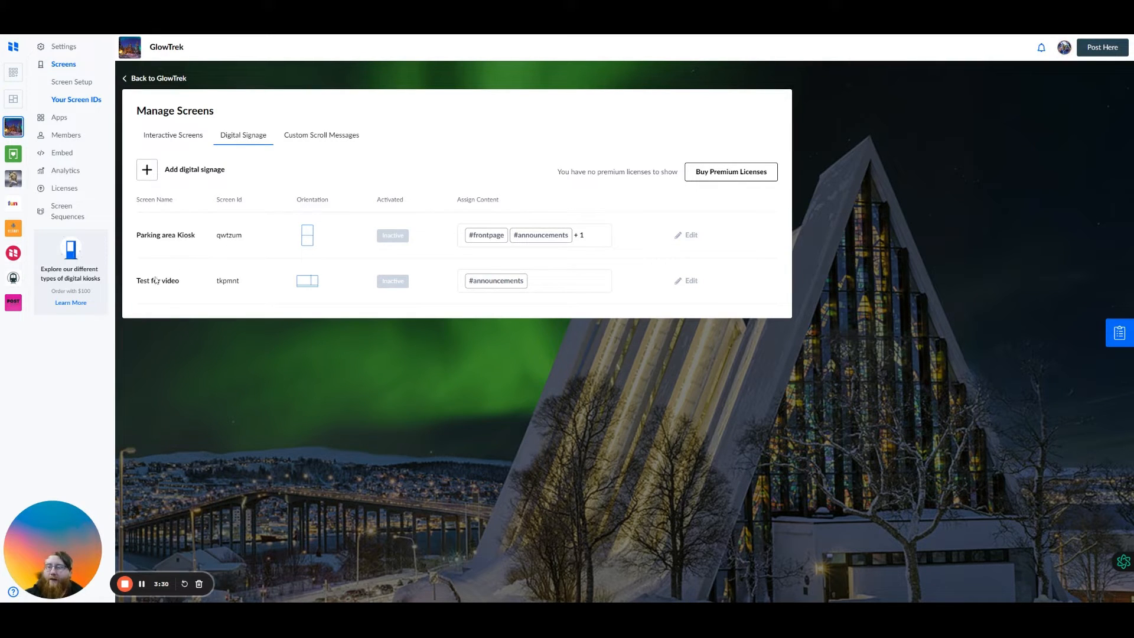
left_click_drag(137, 286, 188, 288)
left_click(186, 285)
left_click(538, 284)
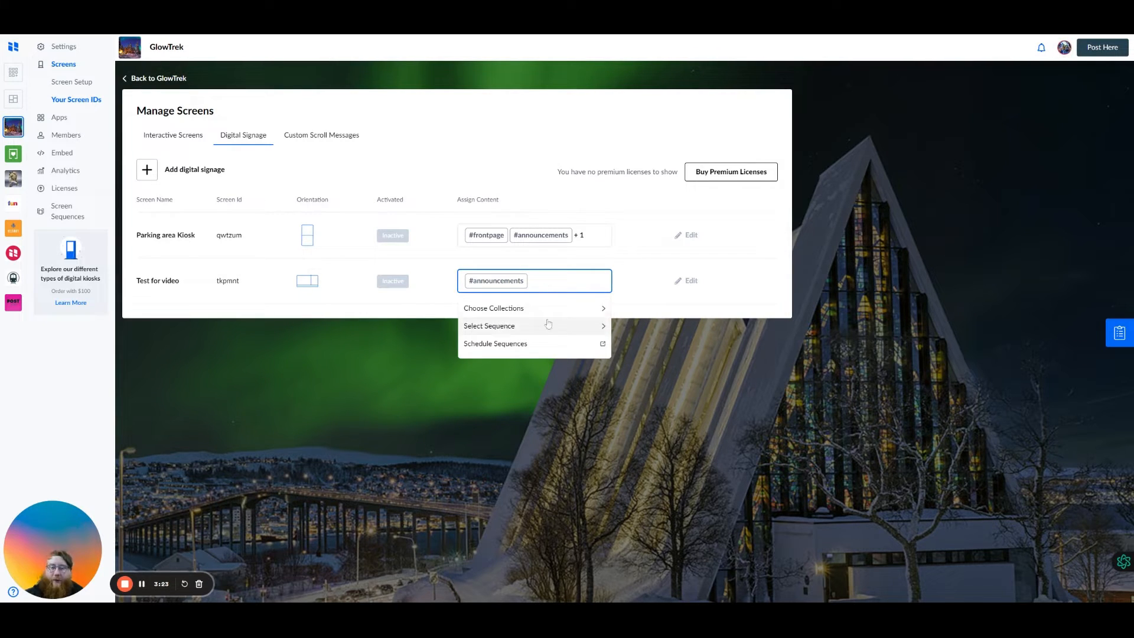
left_click(509, 329)
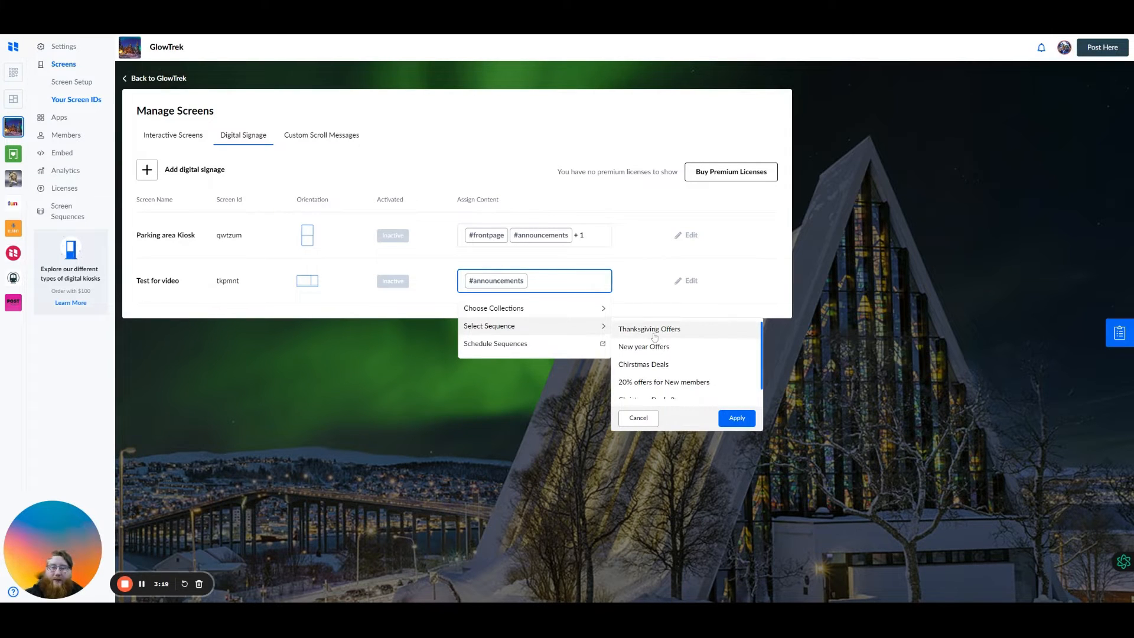
scroll(653, 334, "down", 1)
scroll(673, 374, "up", 1)
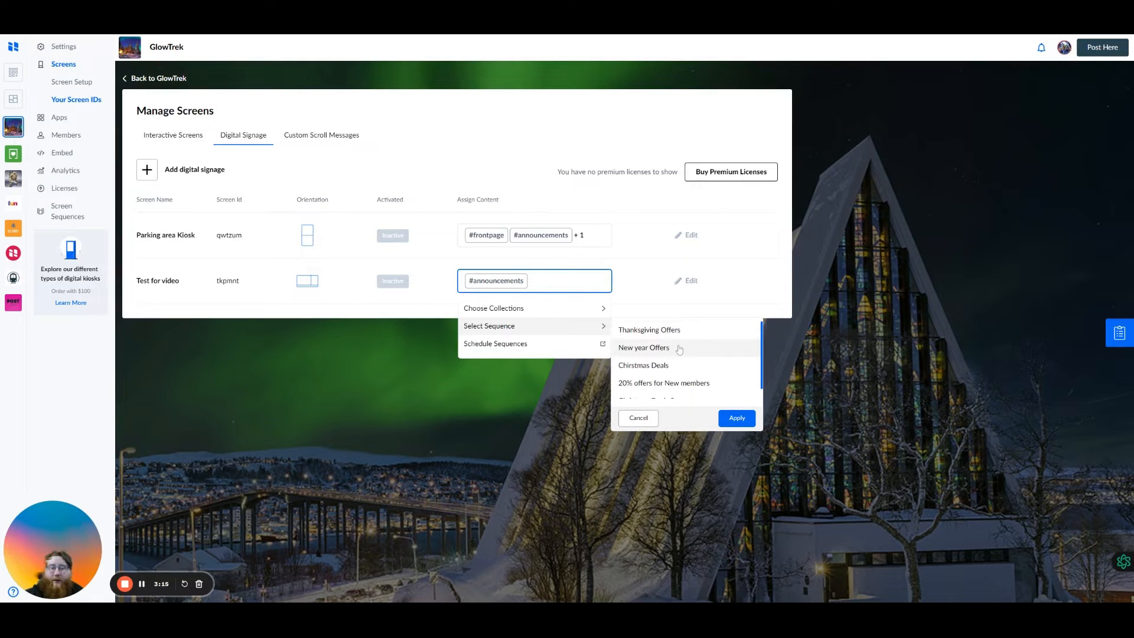
scroll(680, 351, "down", 1)
scroll(678, 352, "up", 1)
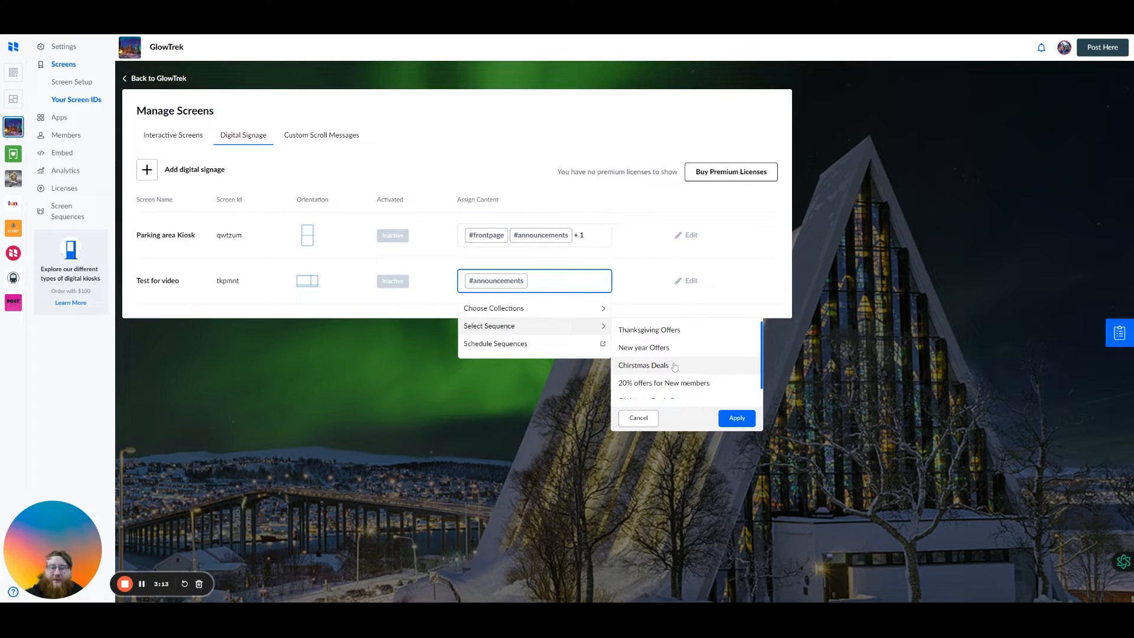
left_click(675, 366)
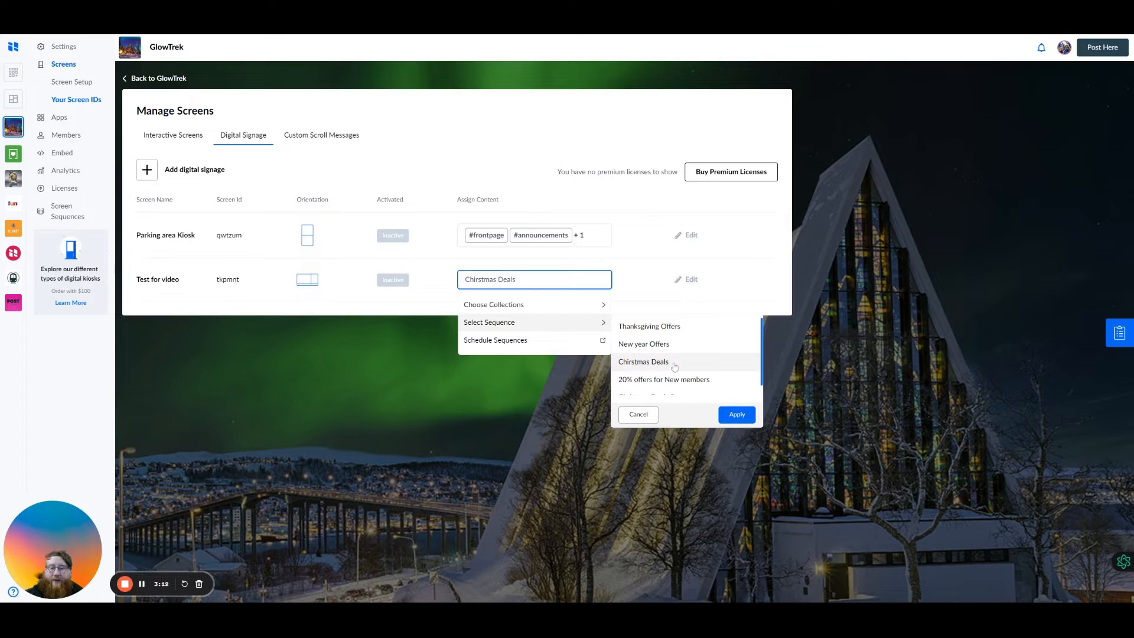
left_click(738, 418)
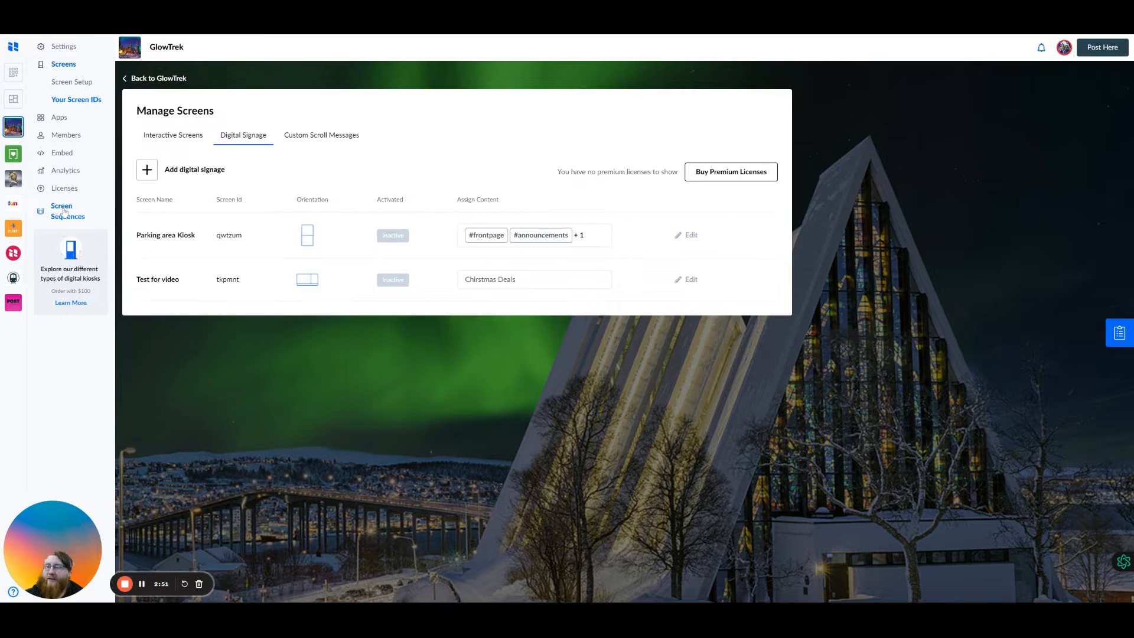
Step: Open the Thanksgiving Offers screen sequence for editing, keep its landscape orientation and proceed to its content slots
left_click(65, 211)
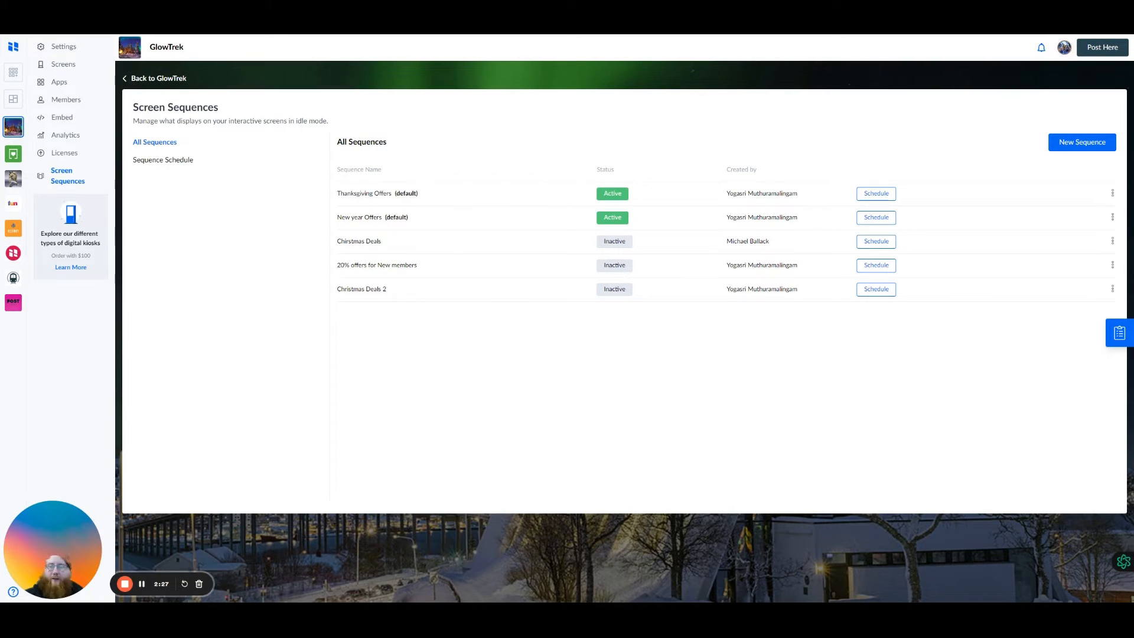
left_click(1113, 193)
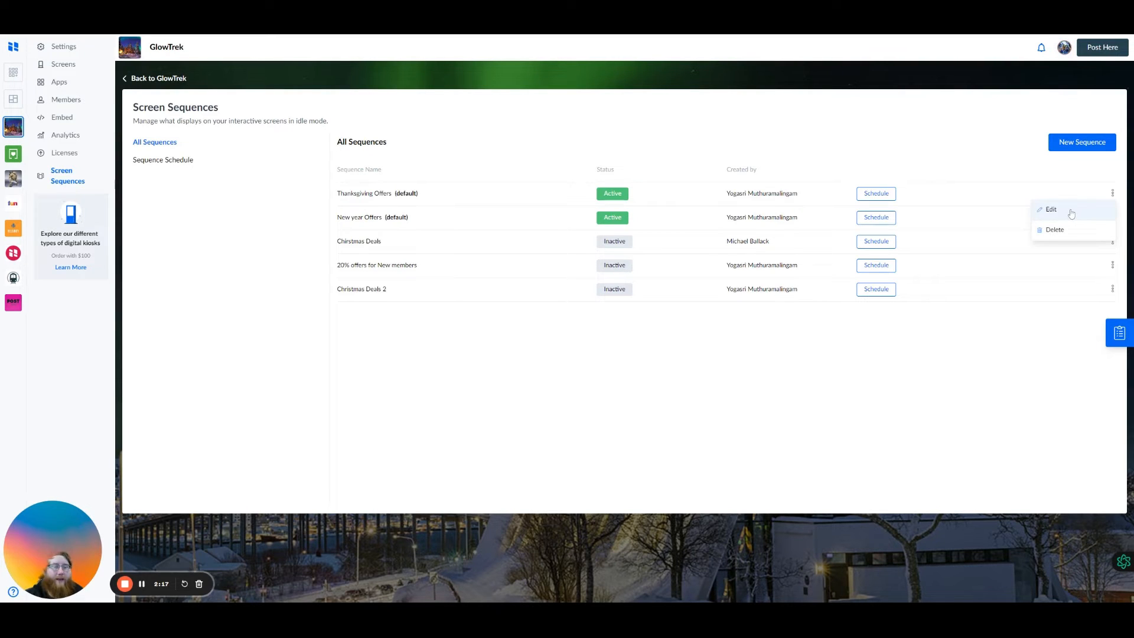
left_click(1051, 209)
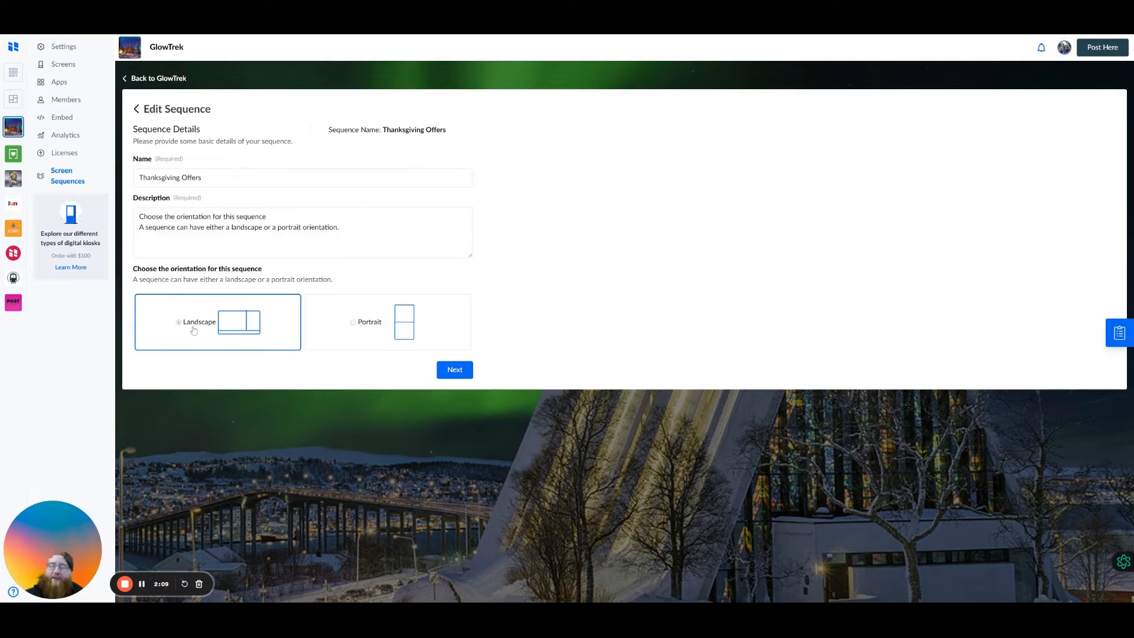
left_click(453, 371)
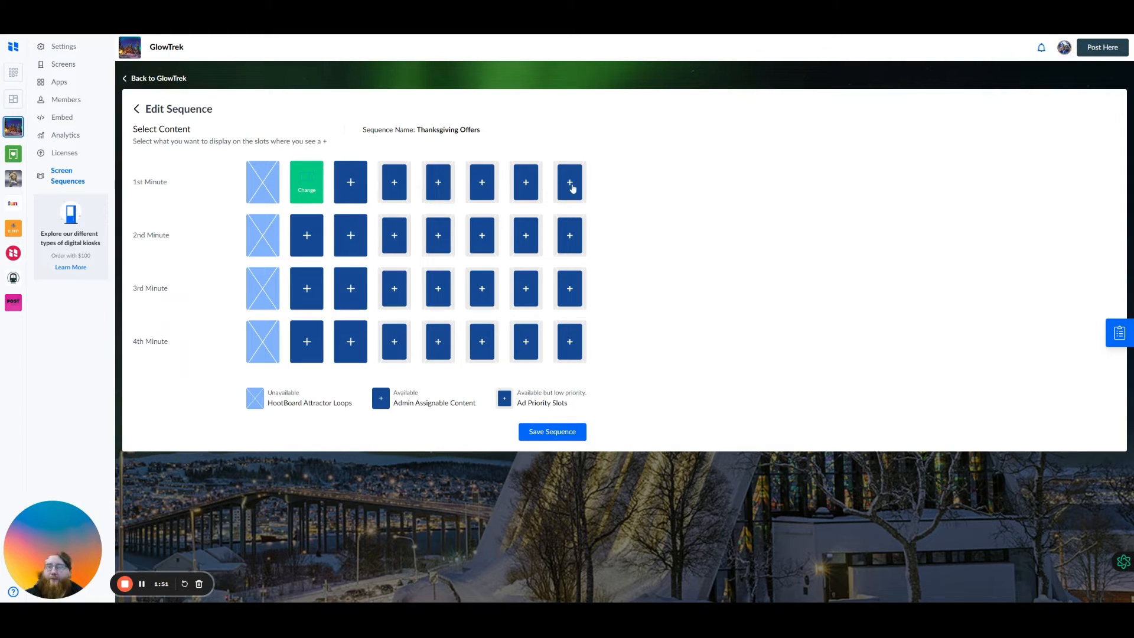
Step: Start assigning content to the first empty slot of the 1st minute, compare the available screen layouts and choose the 70:30 layout
left_click(352, 185)
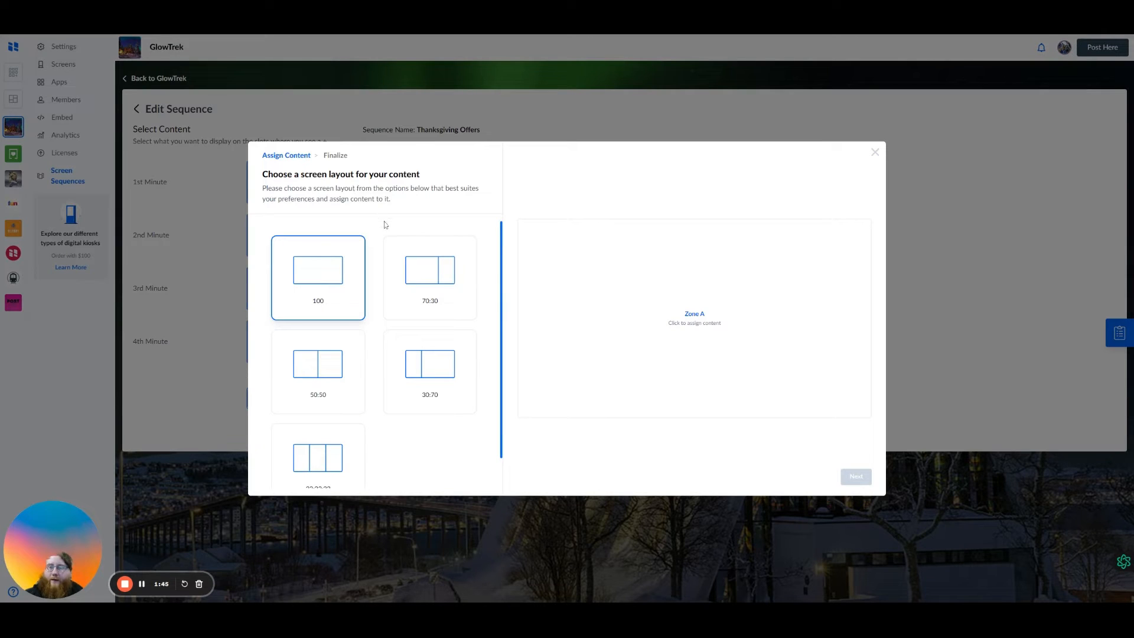
scroll(387, 237, "down", 1)
scroll(387, 243, "up", 1)
left_click(423, 274)
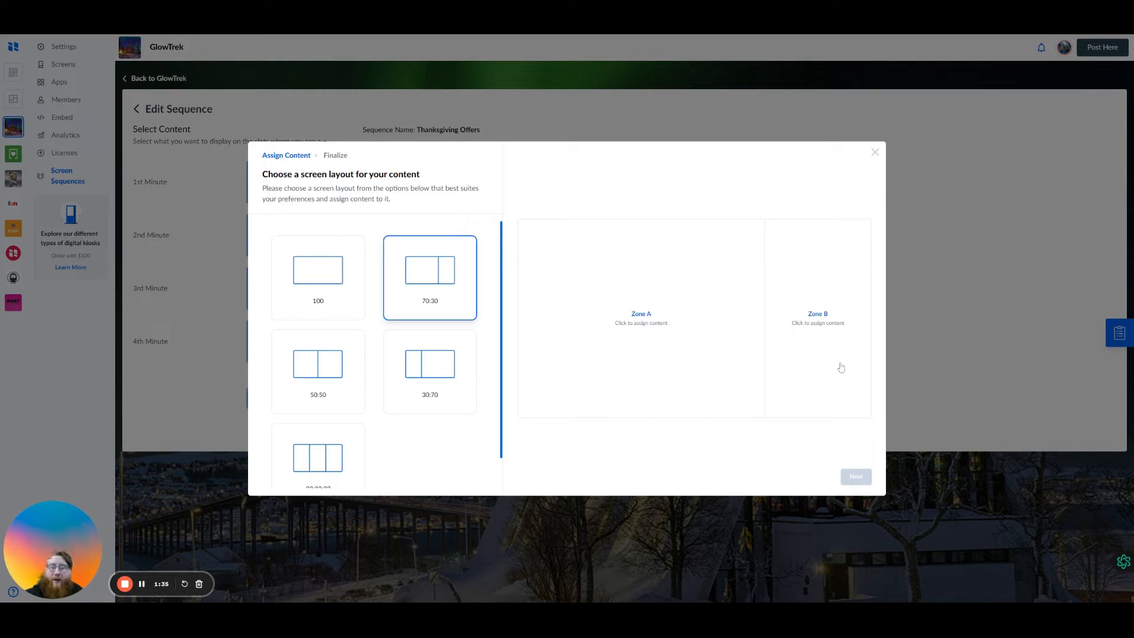
left_click(326, 387)
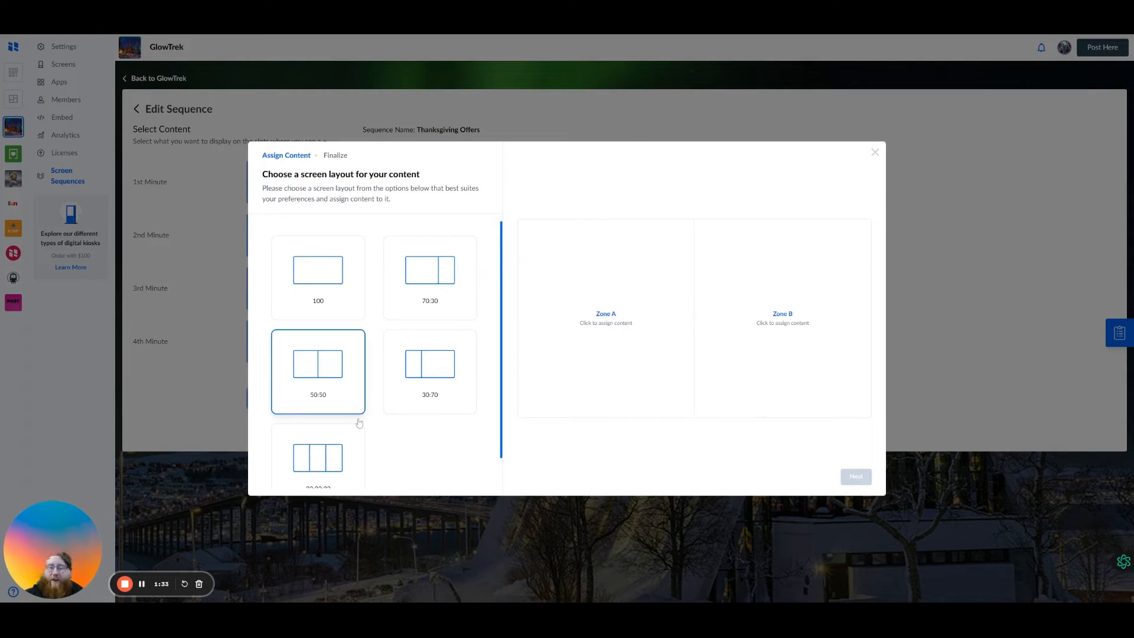
left_click(442, 367)
scroll(458, 366, "down", 1)
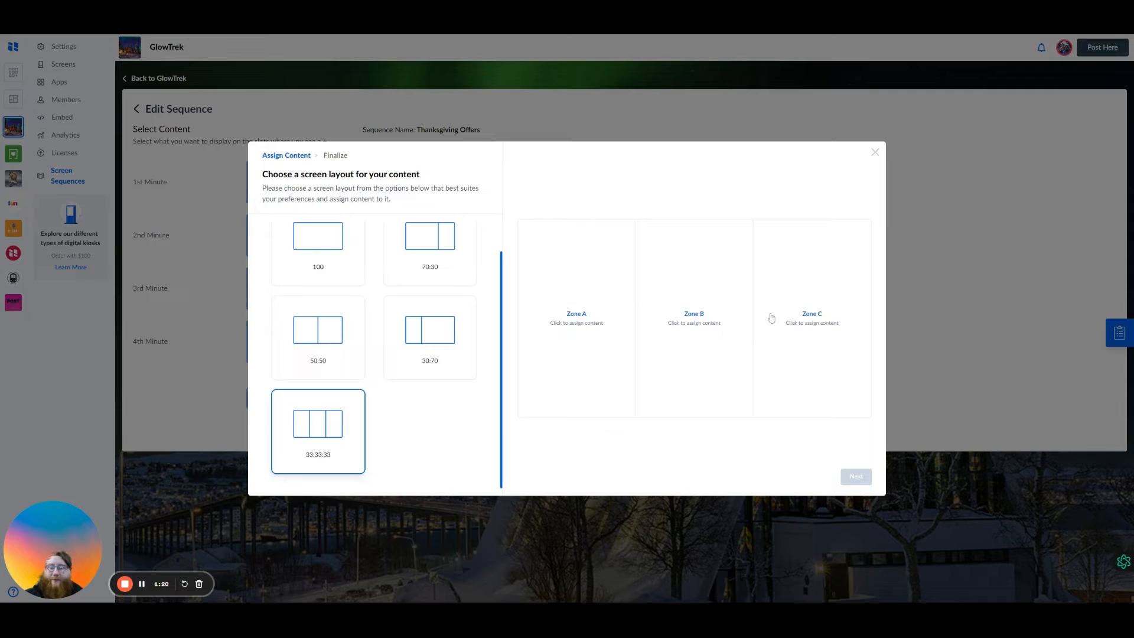
scroll(489, 344, "up", 1)
left_click(438, 282)
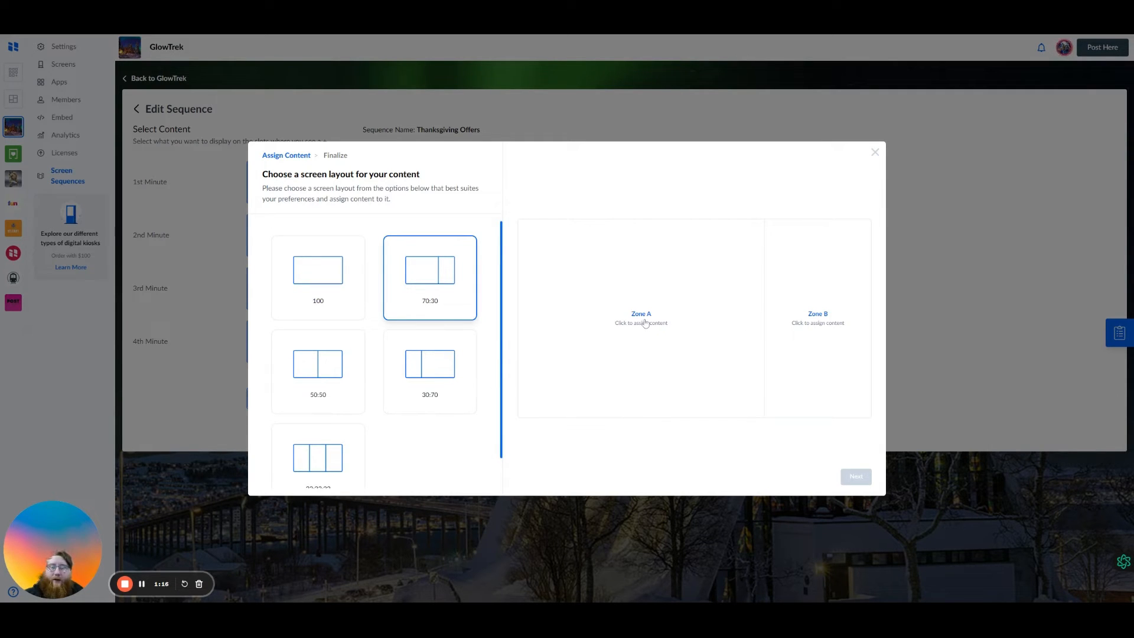
Step: Assign the hoot "Northern Lights Getaway in Tromsø, Norway!" from the GlowTrek board to Zone A of the layout
left_click(644, 321)
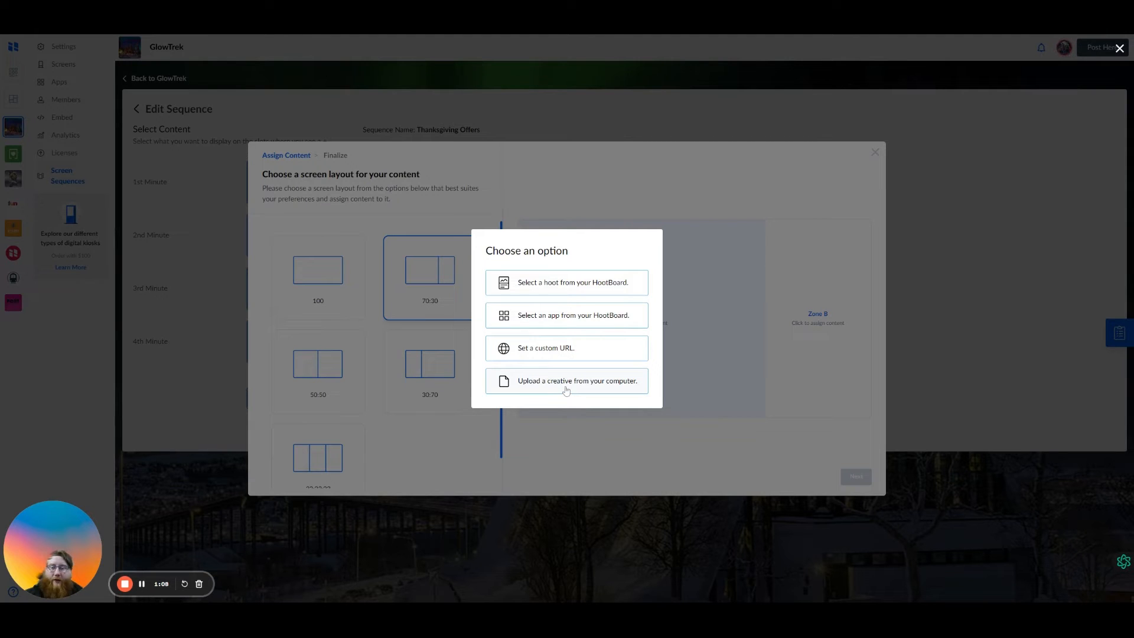
left_click(581, 288)
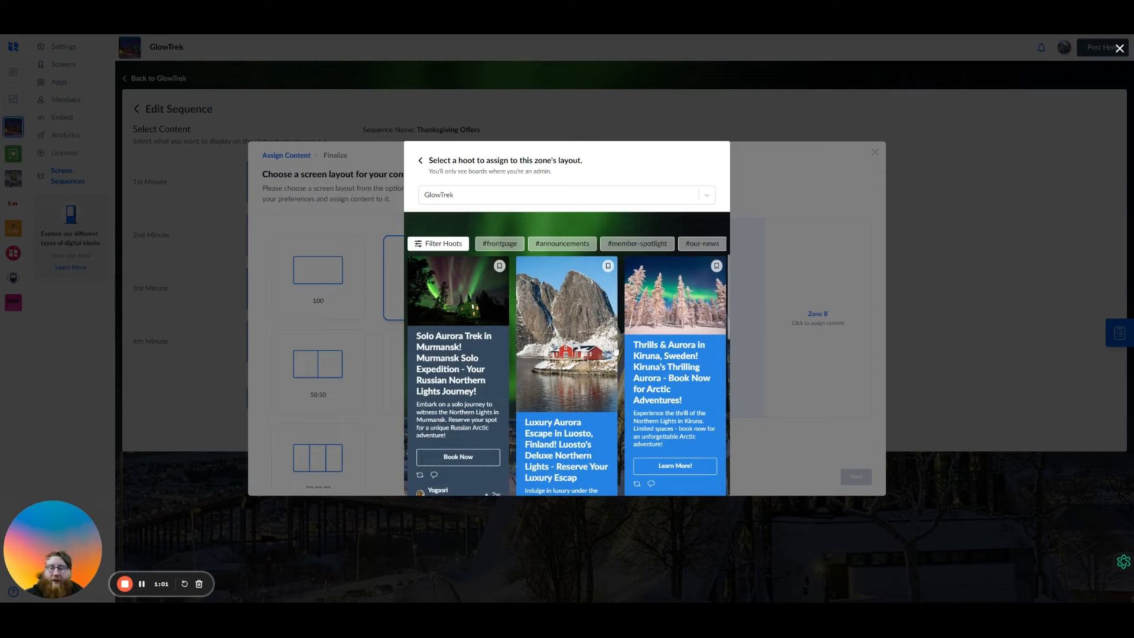
scroll(617, 352, "down", 4)
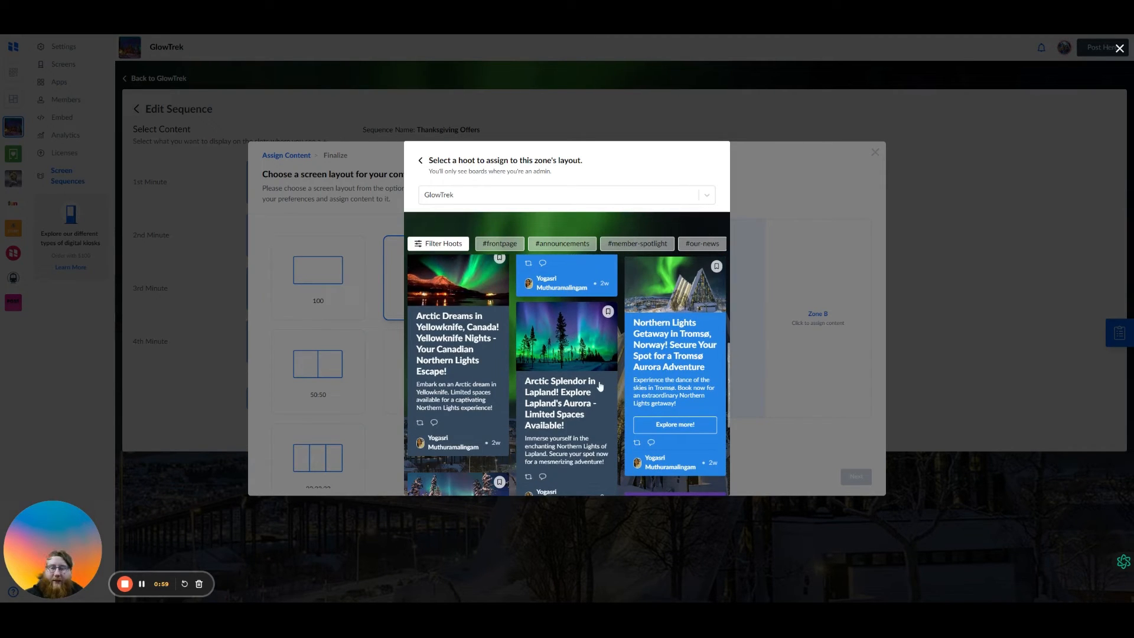
left_click(666, 335)
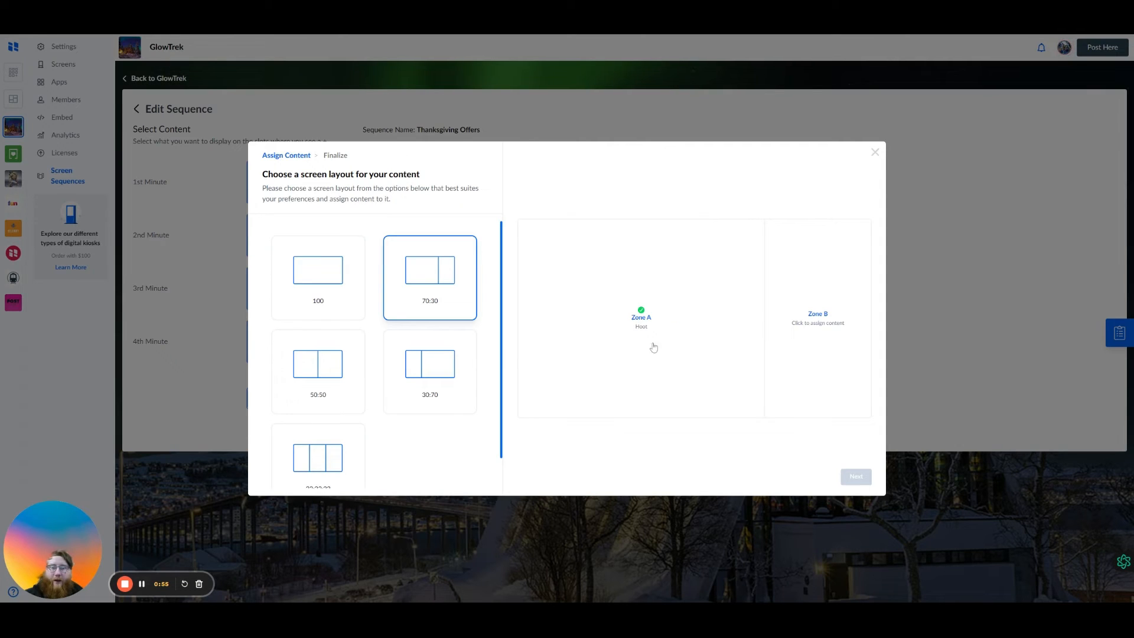
Step: Assign the HootBoard CityGuide app from the GlowTrek board to Zone B and proceed to the layout review
left_click(818, 319)
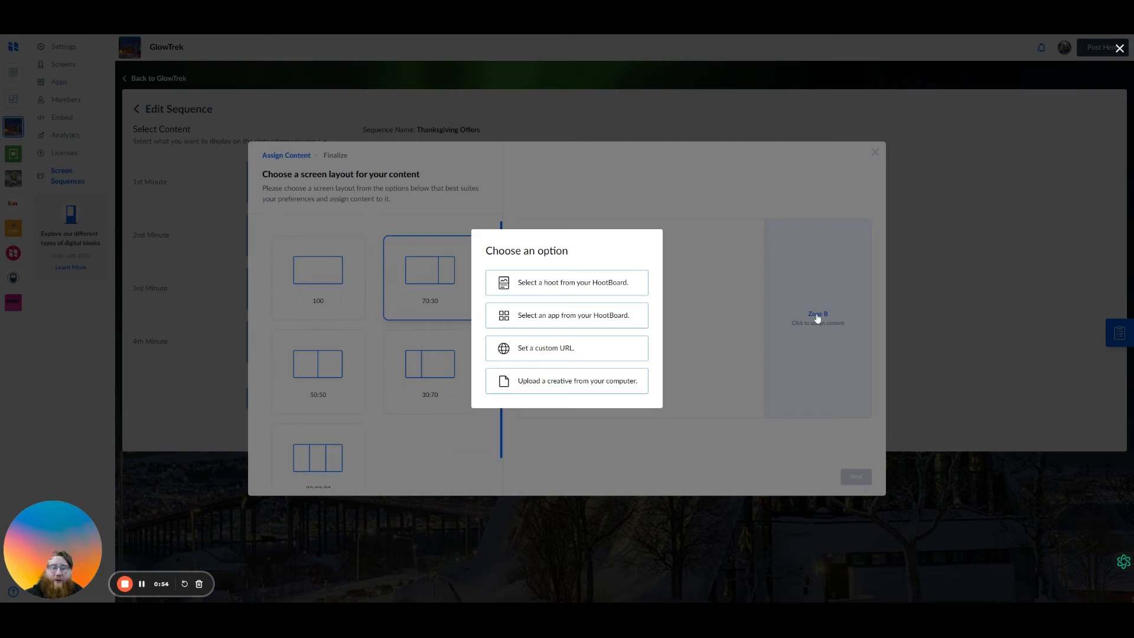
left_click(563, 321)
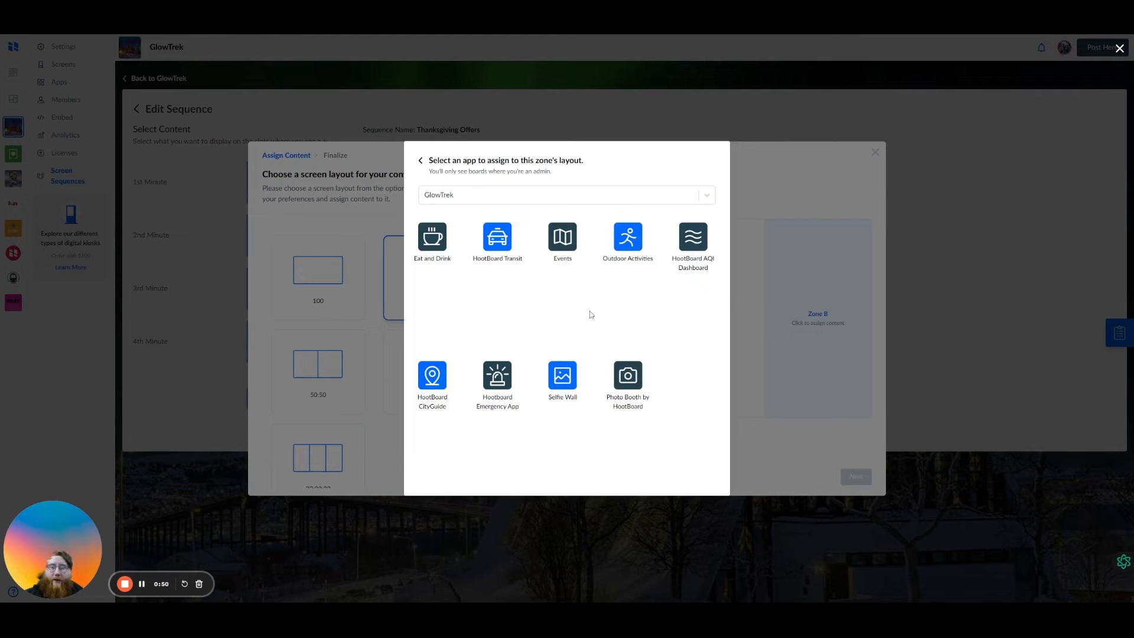
left_click(564, 238)
left_click(855, 477)
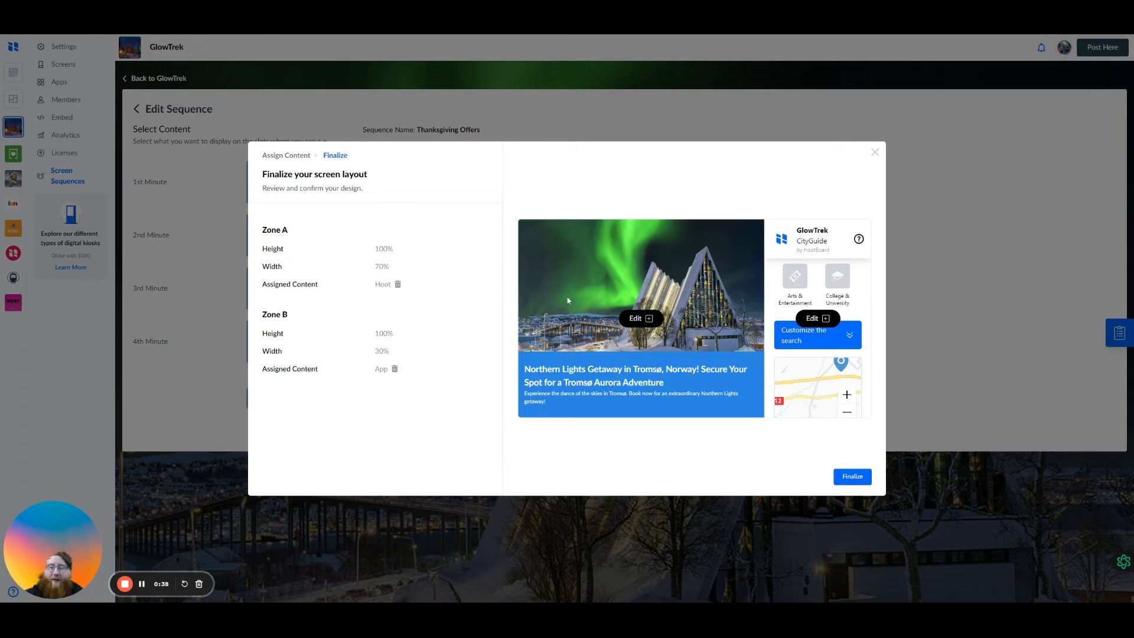
Step: Replace Zone A's content with the hoot "Try Out our new List Feature!" from the GlowTrek board
left_click(644, 320)
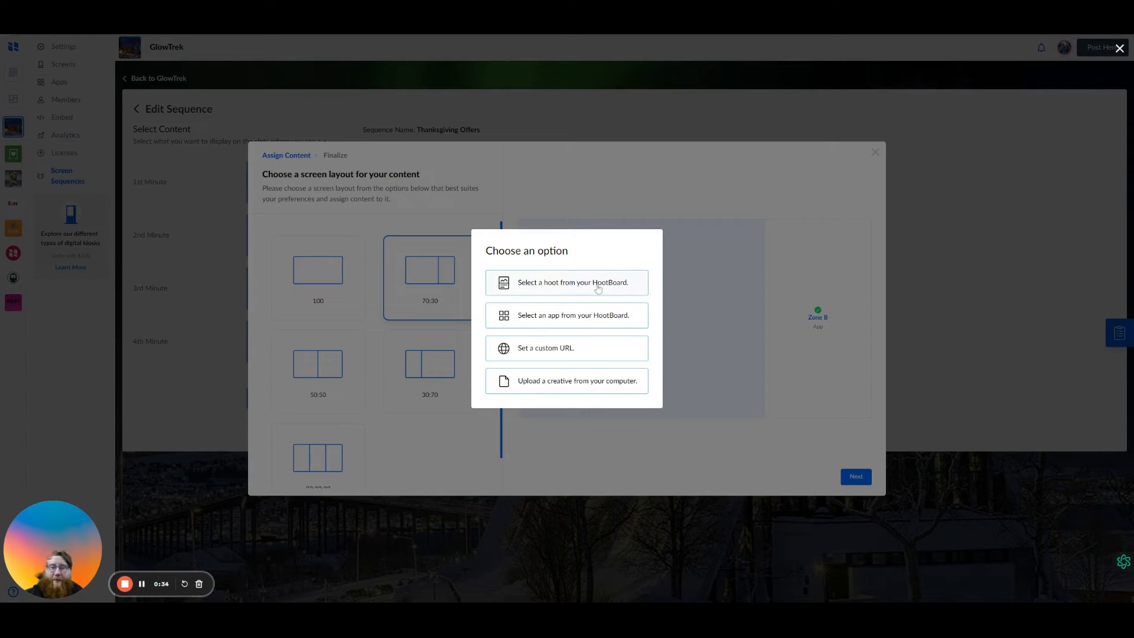
left_click(566, 288)
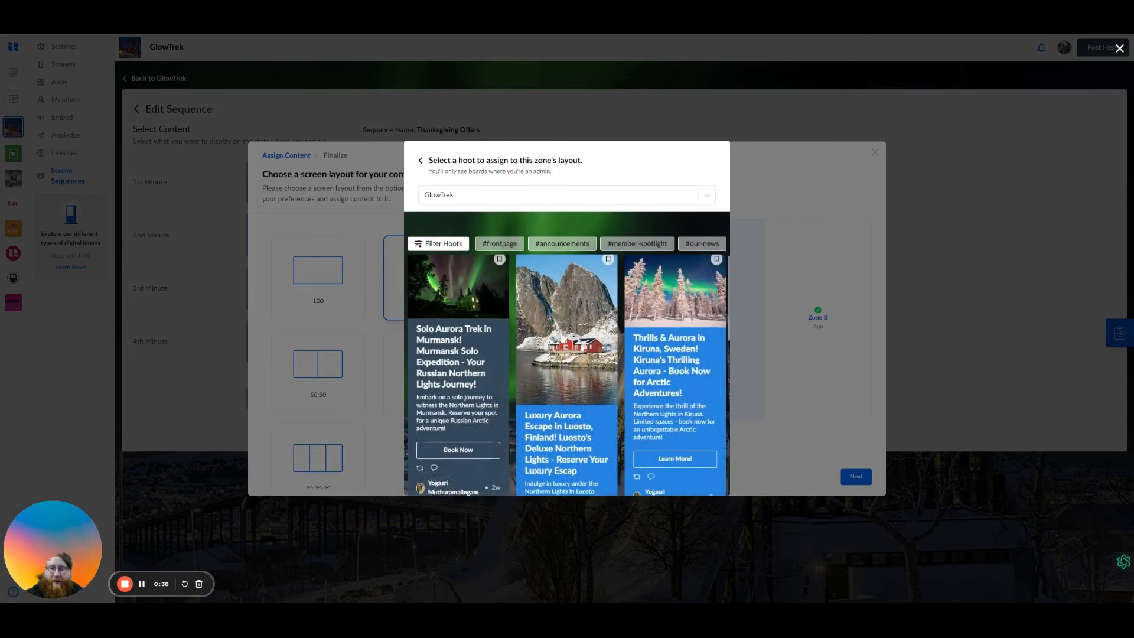
scroll(587, 428, "down", 5)
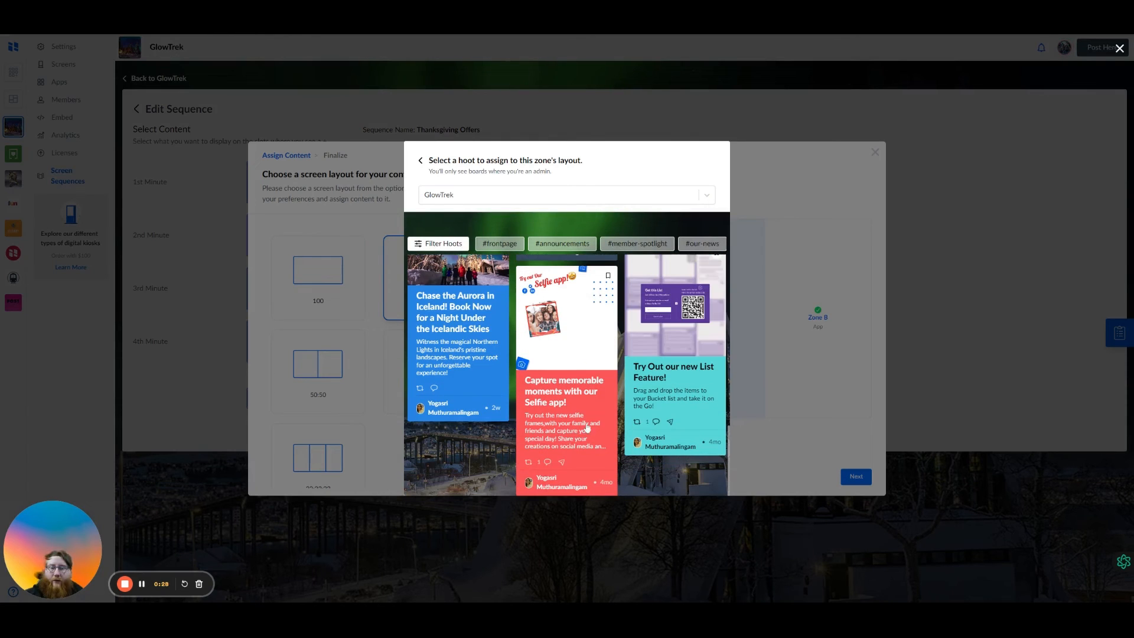
left_click(679, 359)
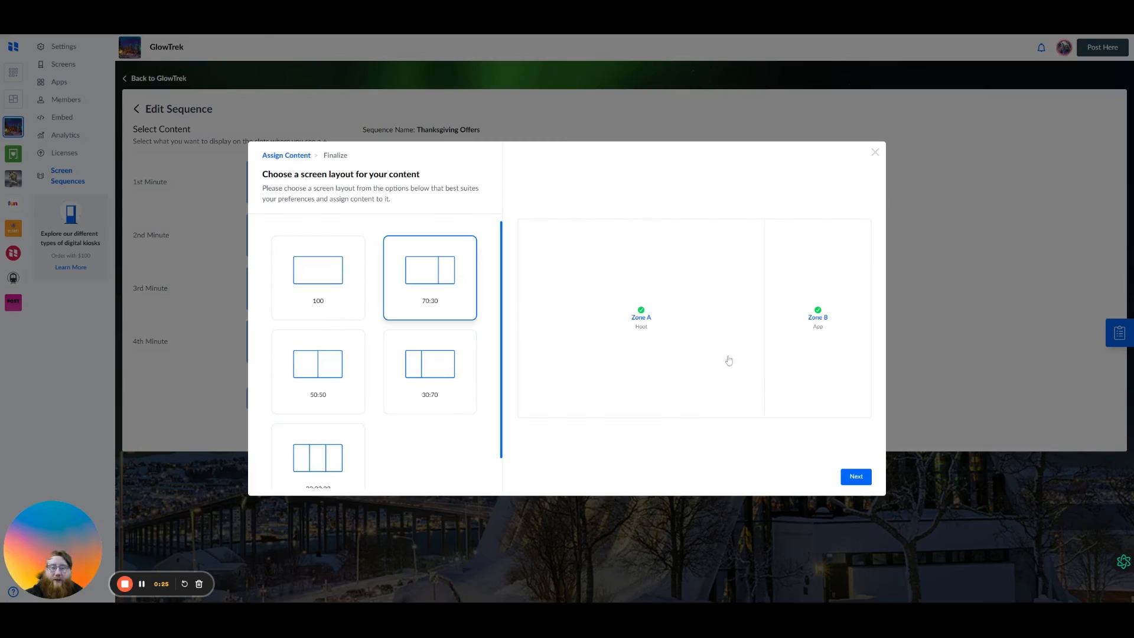
Step: Review and finalize the 70:30 screen layout, and save the Thanksgiving Offers sequence
left_click(856, 477)
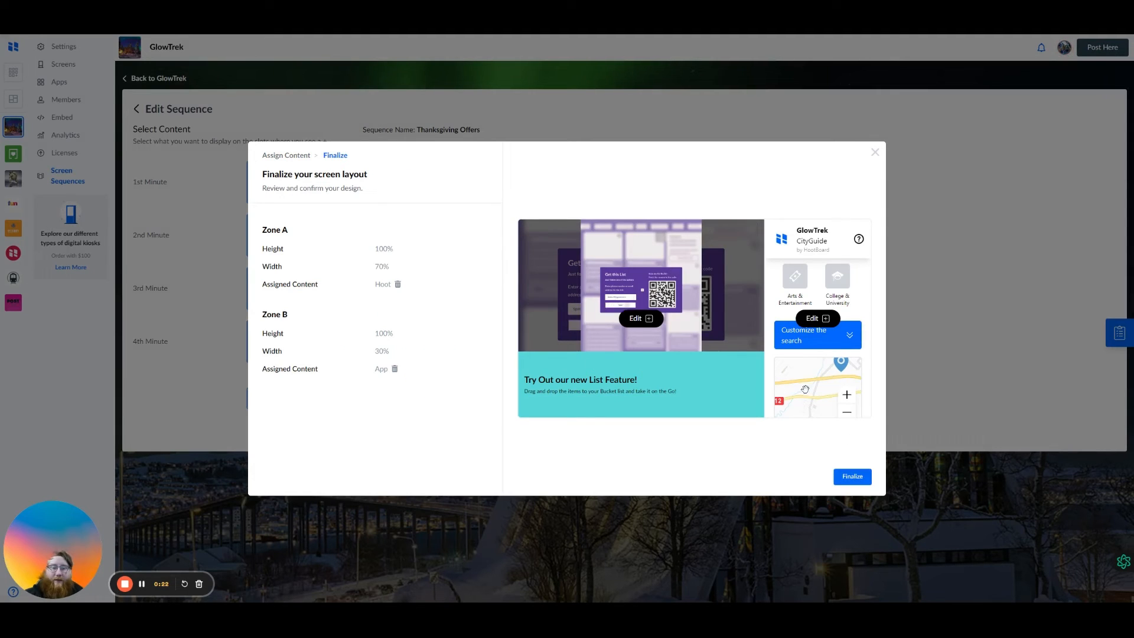
left_click(858, 478)
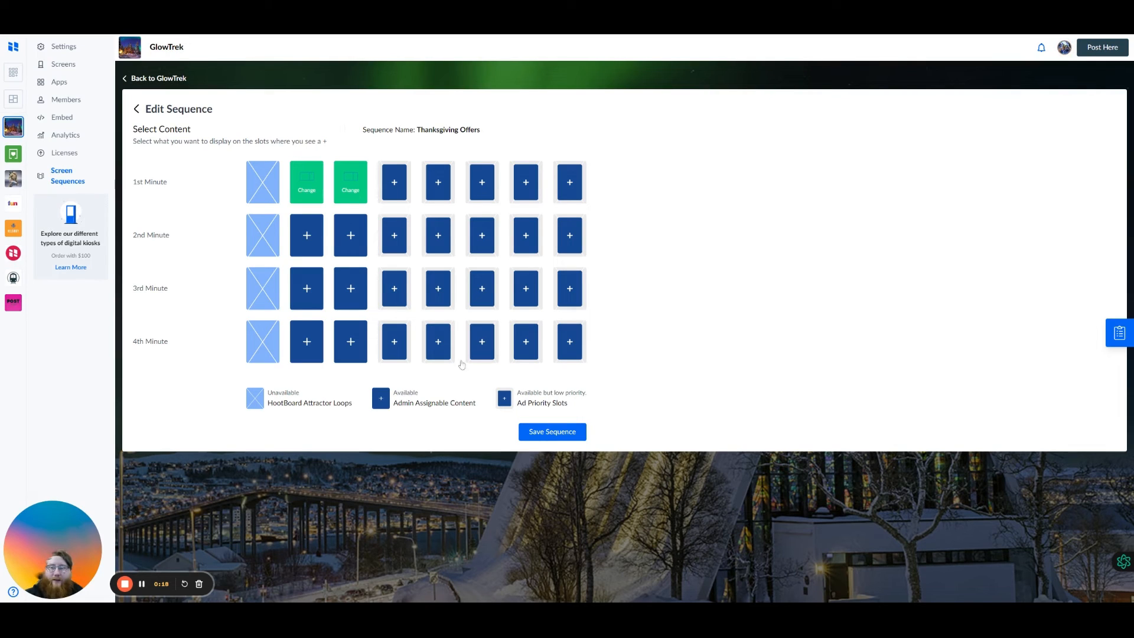
left_click(559, 436)
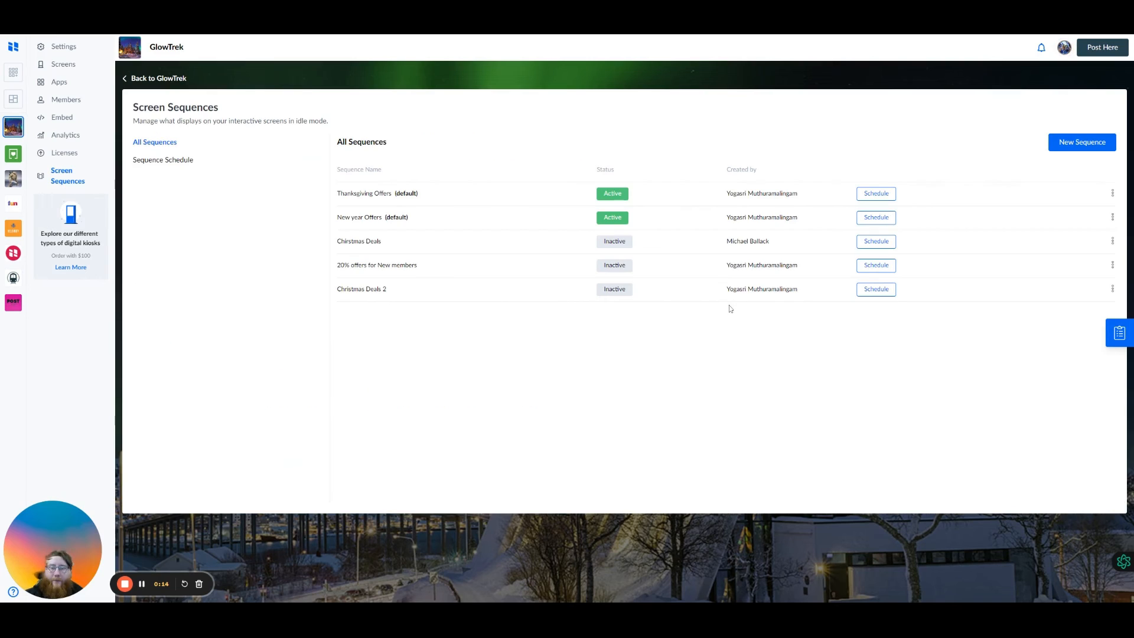